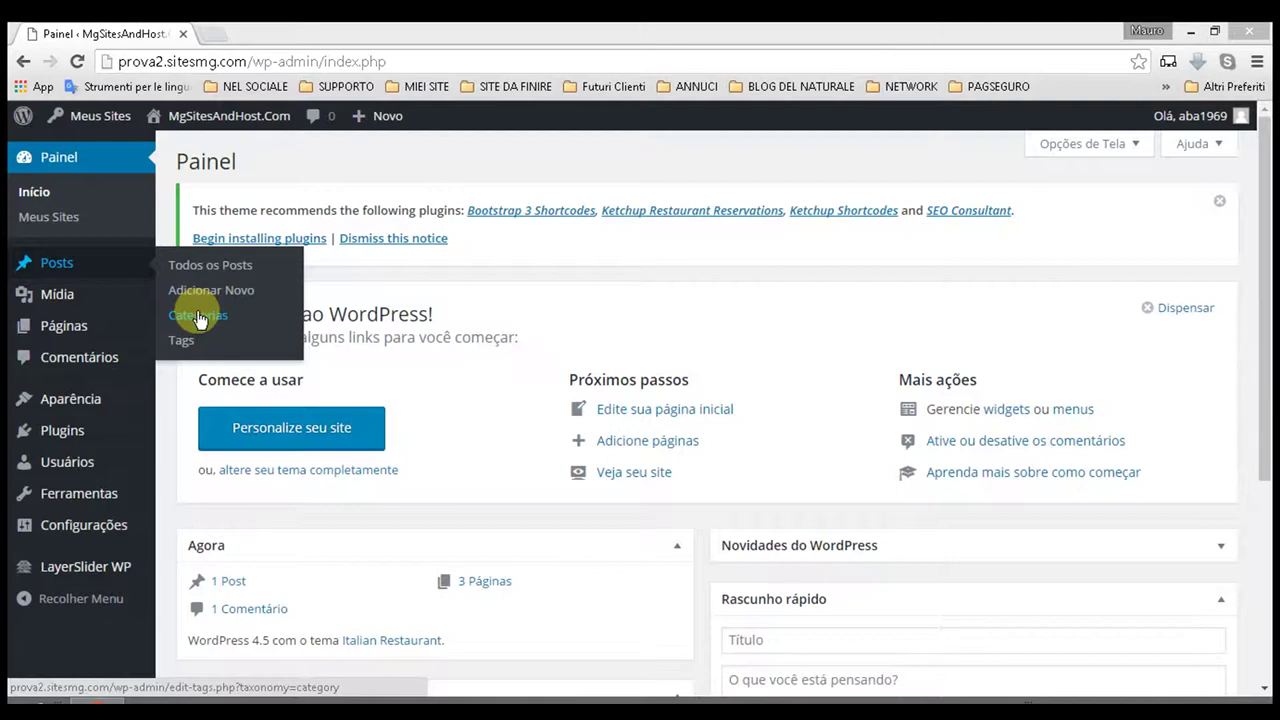
# - Open the post categories page and name the new category "primeira categoria"
pyautogui.click(198, 316)
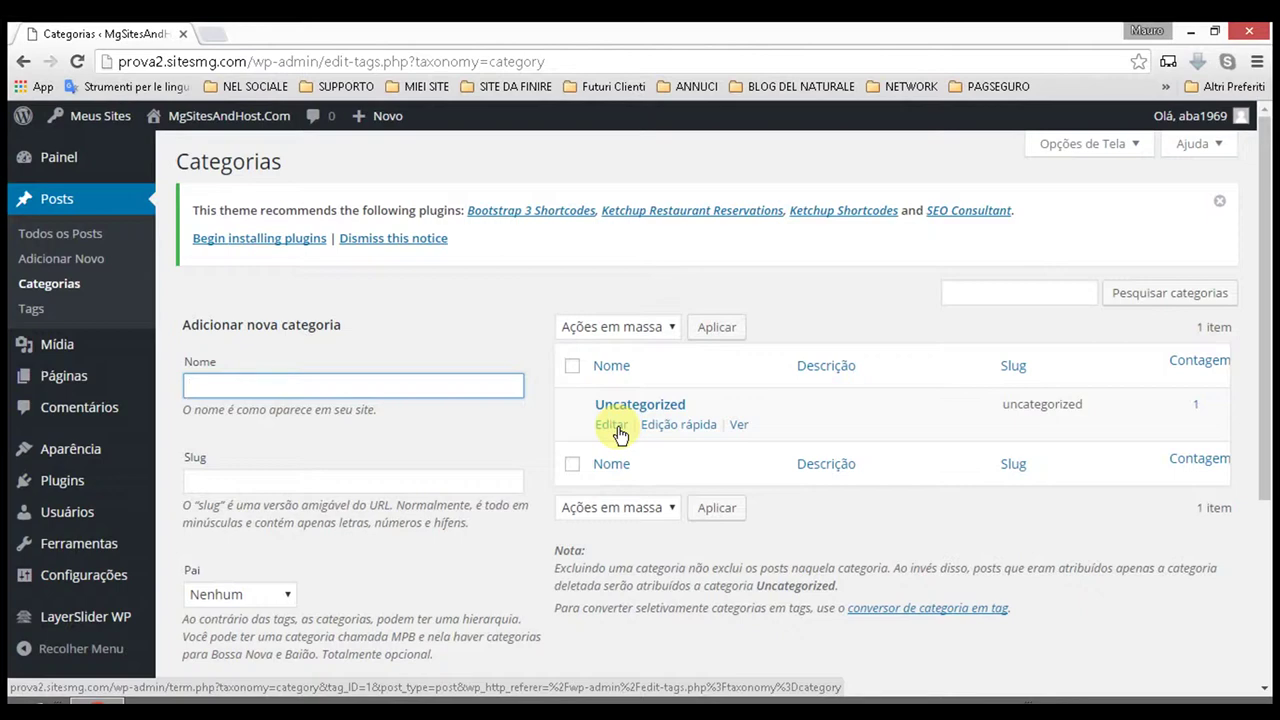
pyautogui.write('primeira categ')
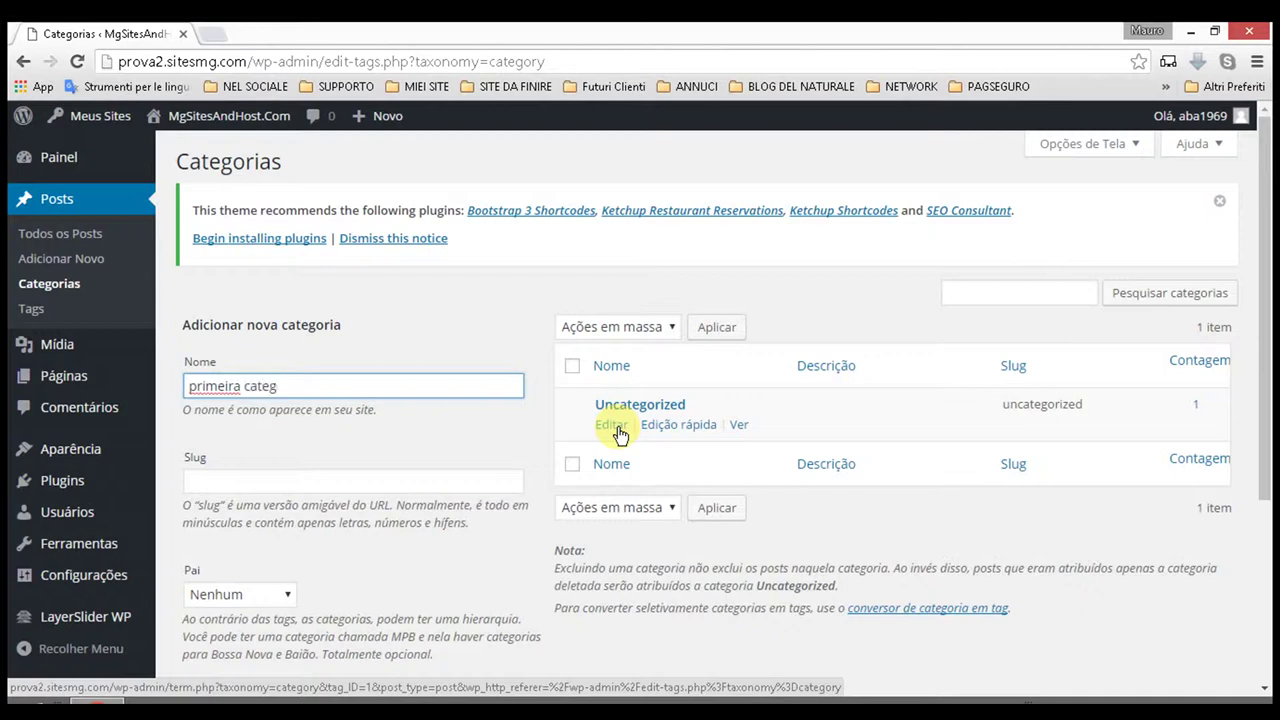
pyautogui.write('oria')
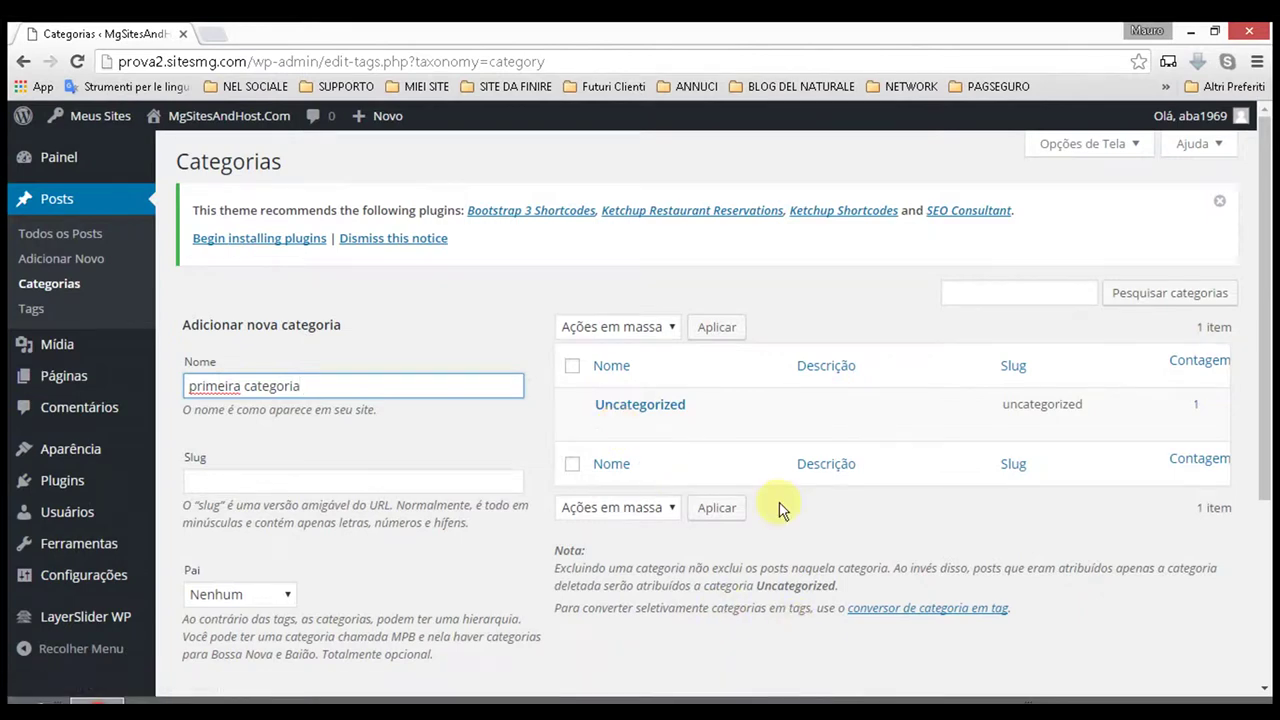
pyautogui.scroll(-2, 415, 341)
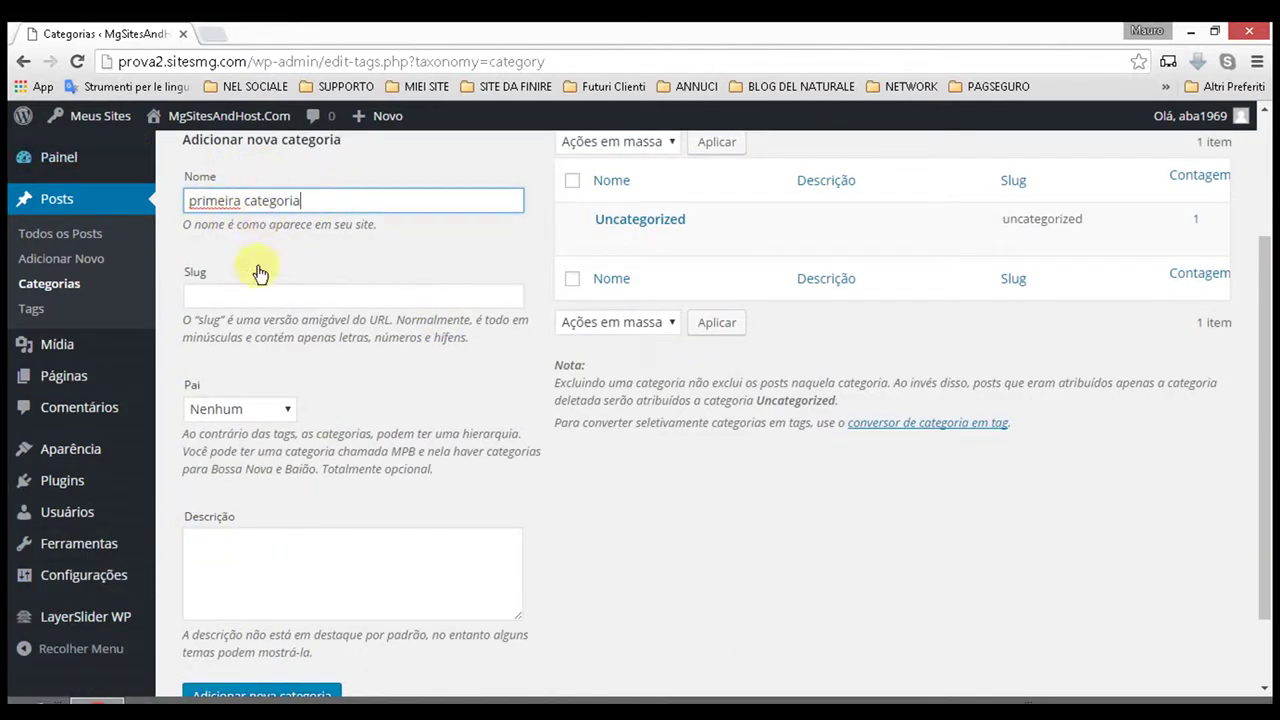
# - Set the new category's parent to Nenhum
pyautogui.click(289, 410)
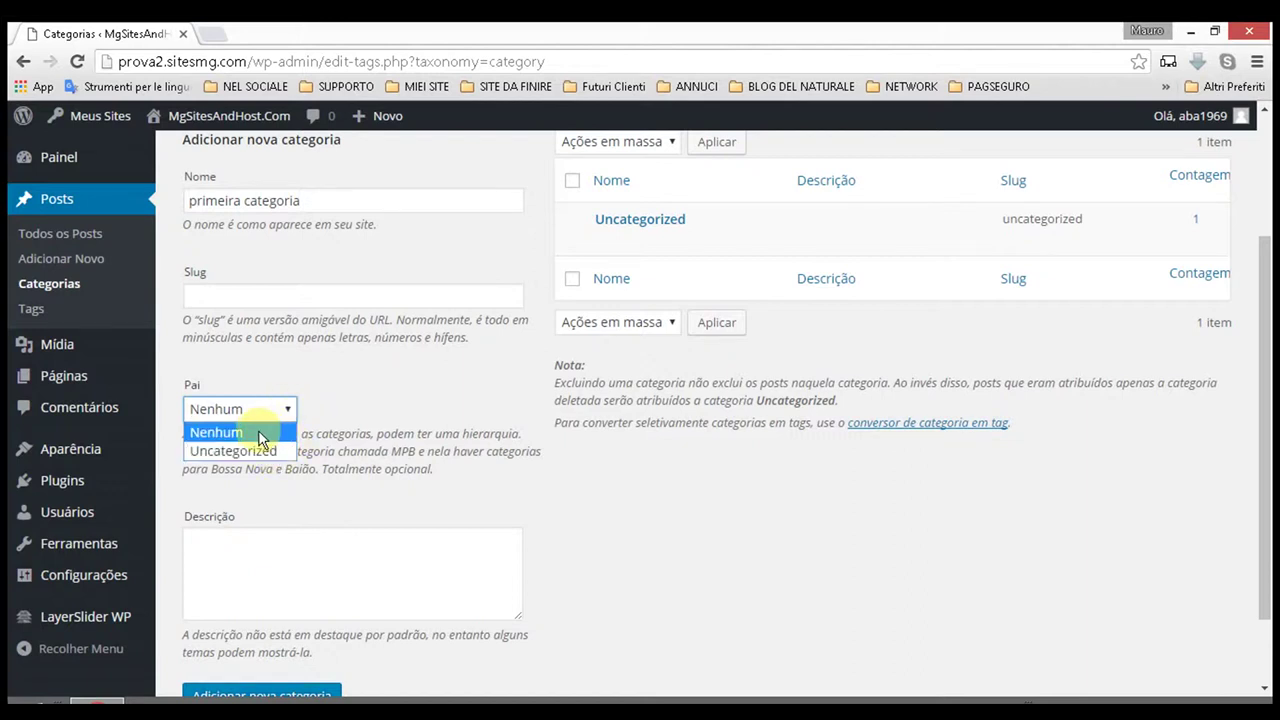
pyautogui.click(258, 432)
pyautogui.scroll(2, 420, 249)
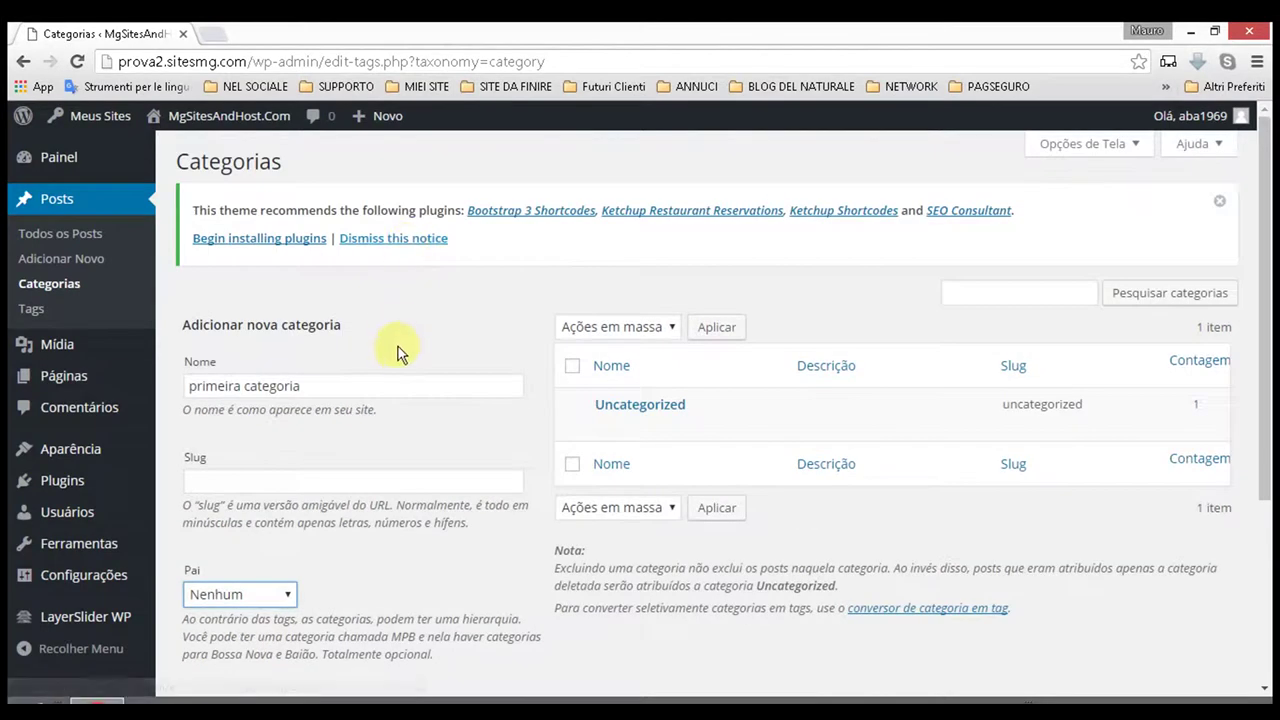
pyautogui.scroll(-3, 340, 425)
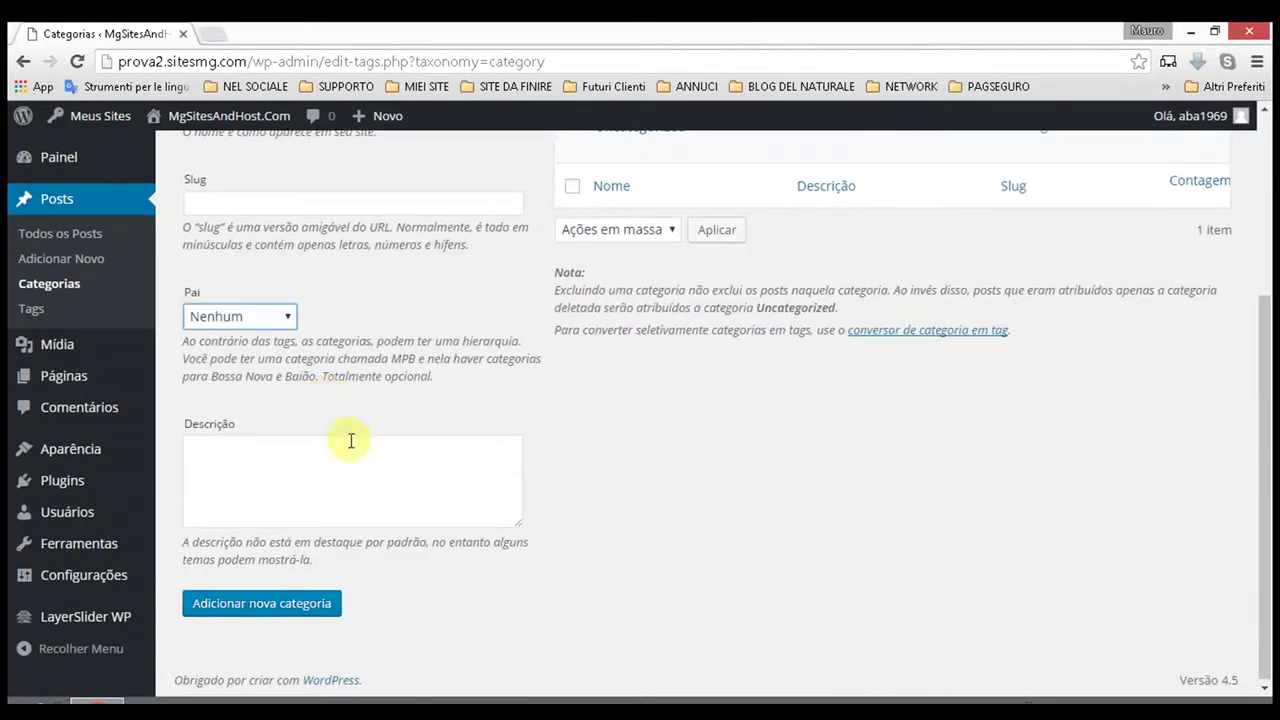
pyautogui.click(288, 319)
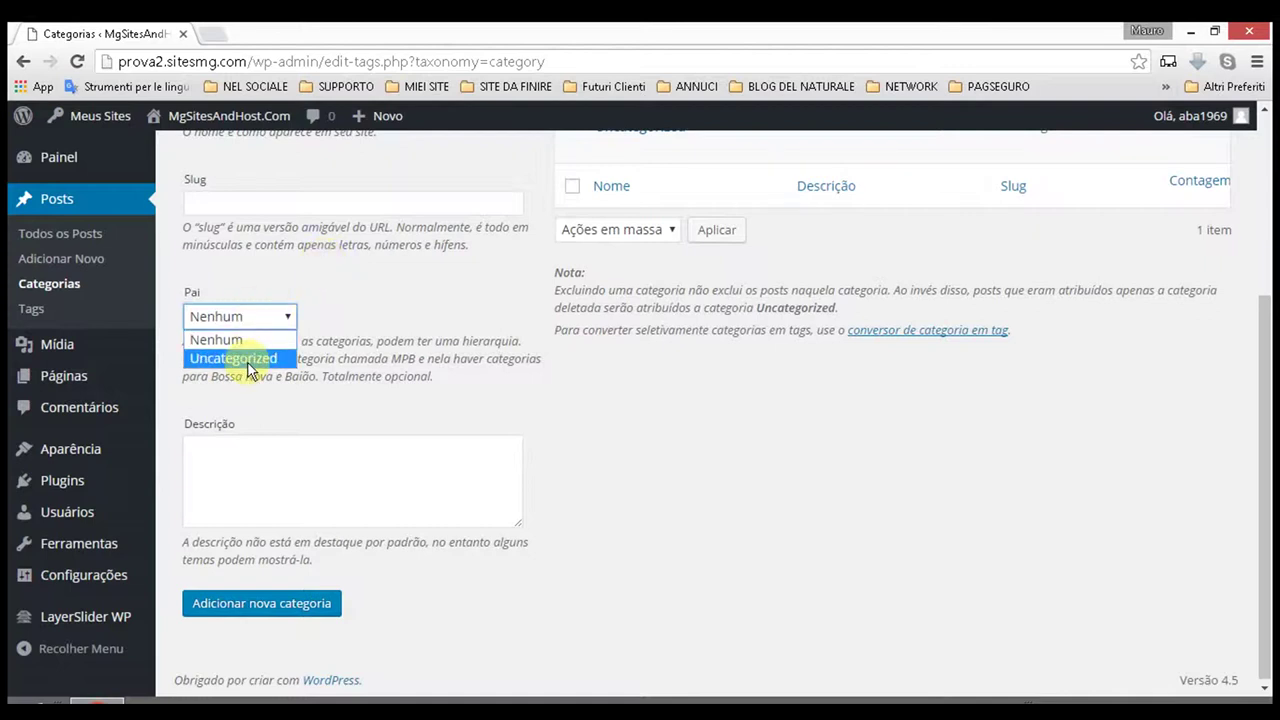
# - Enter the description "mea primeira" and add the new category
pyautogui.click(315, 449)
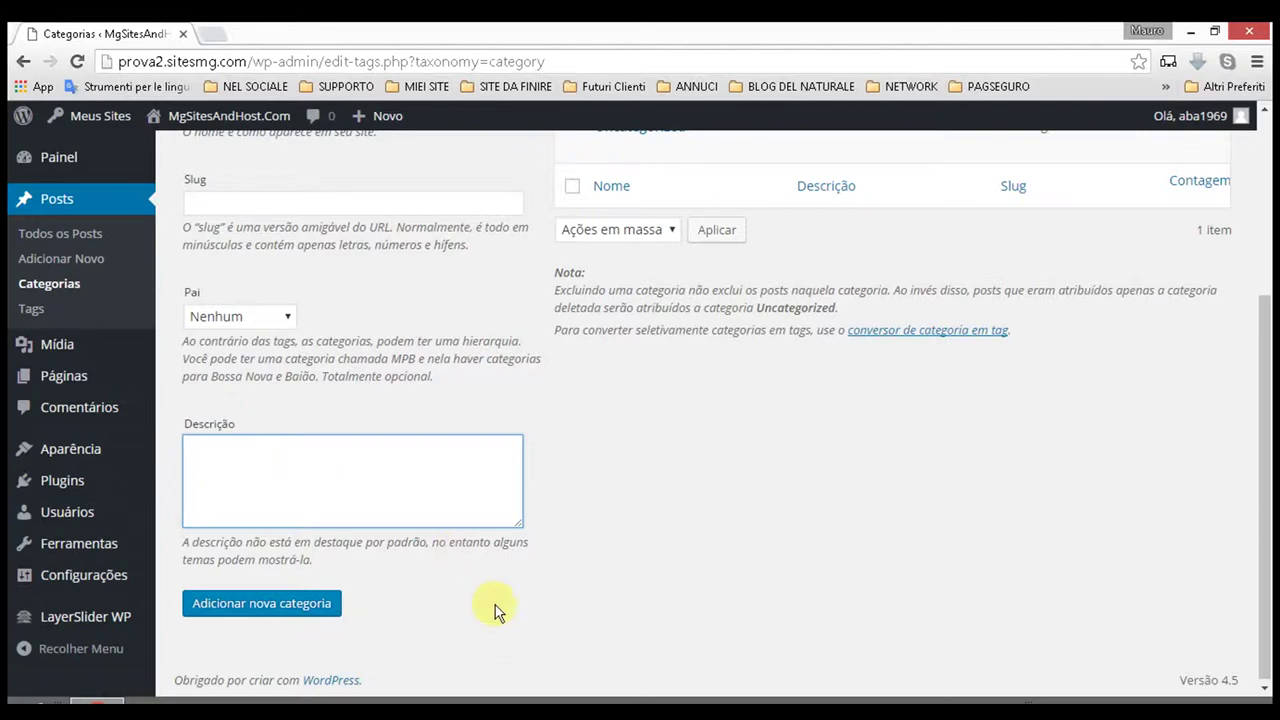
pyautogui.scroll(2, 560, 500)
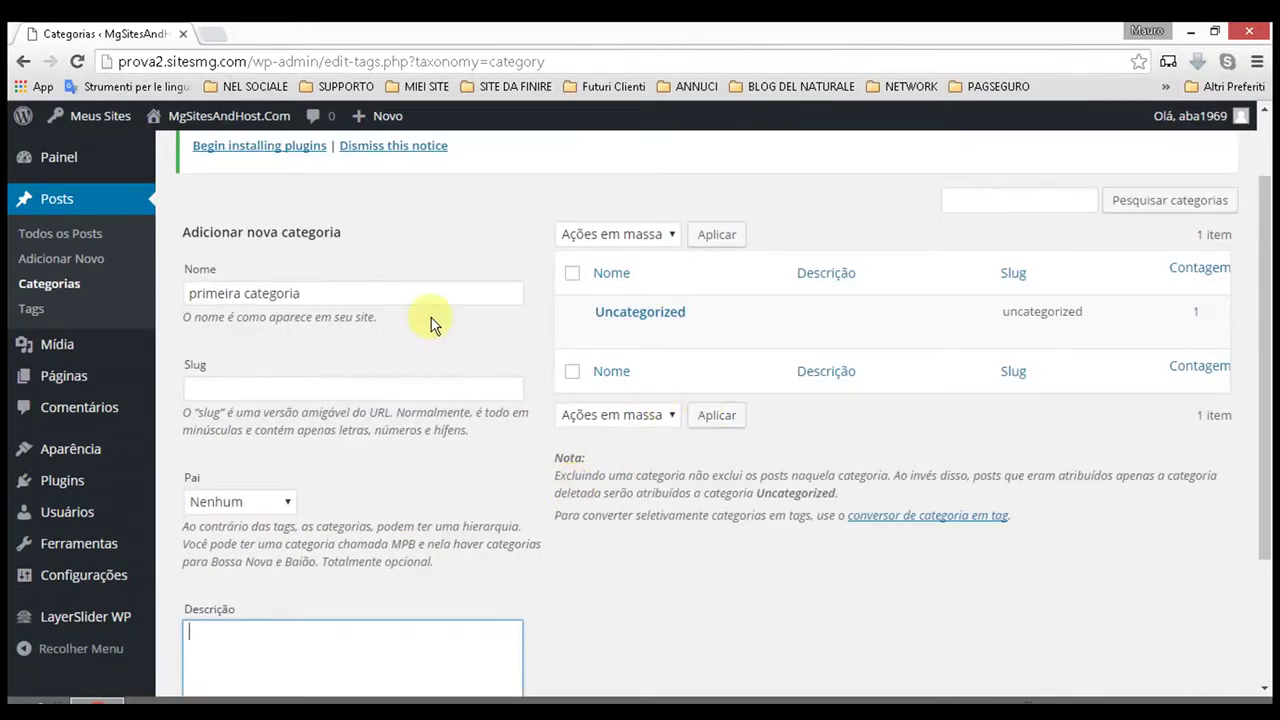
pyautogui.scroll(-2, 480, 400)
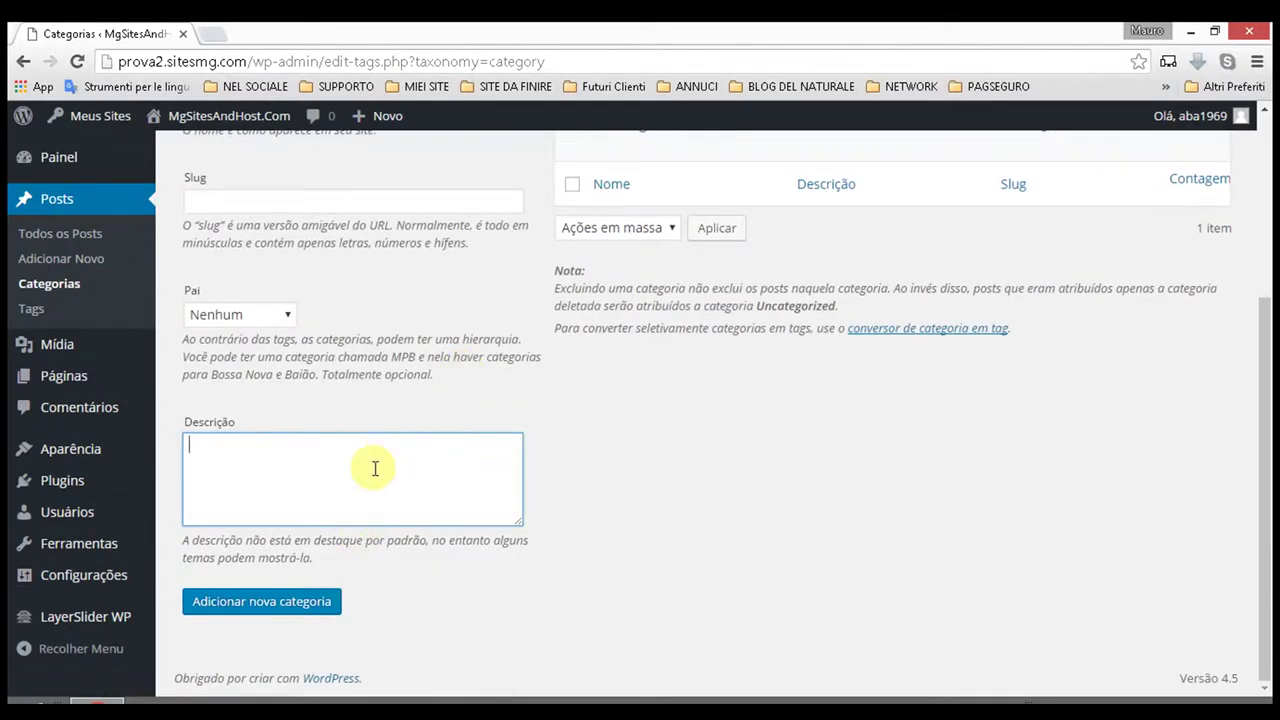
pyautogui.write('m')
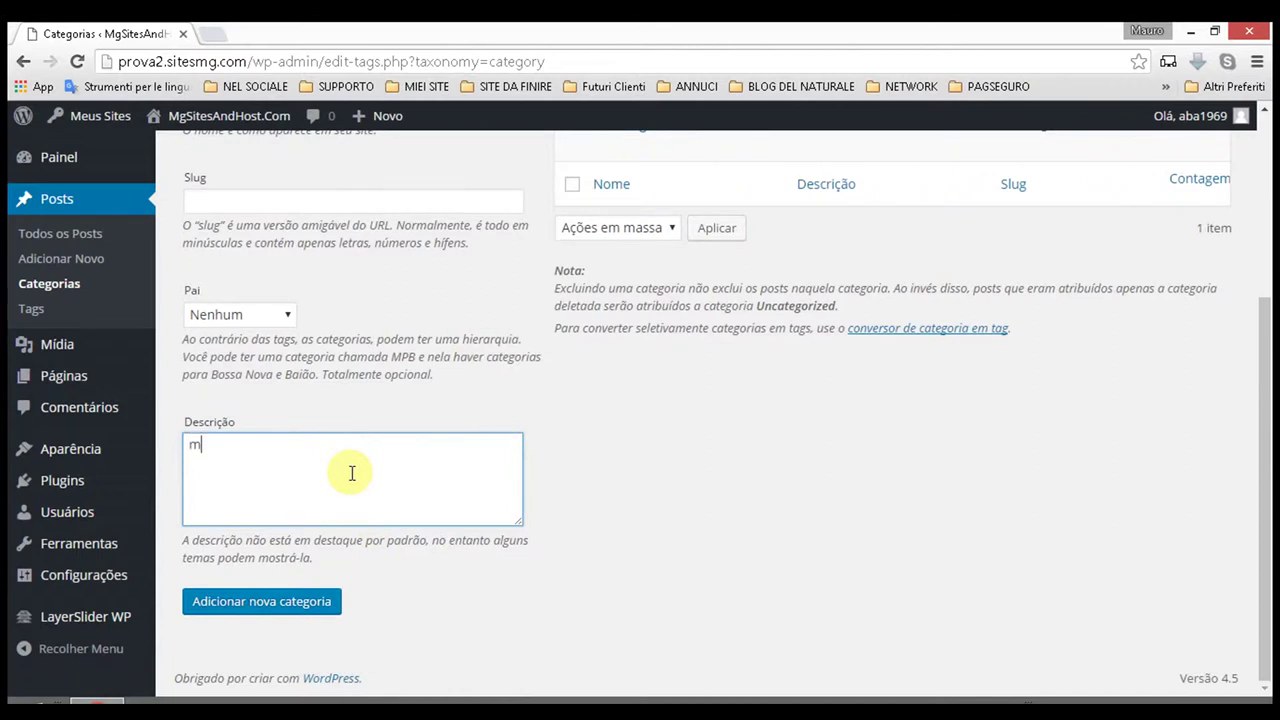
pyautogui.write('ea primeira')
pyautogui.click(273, 605)
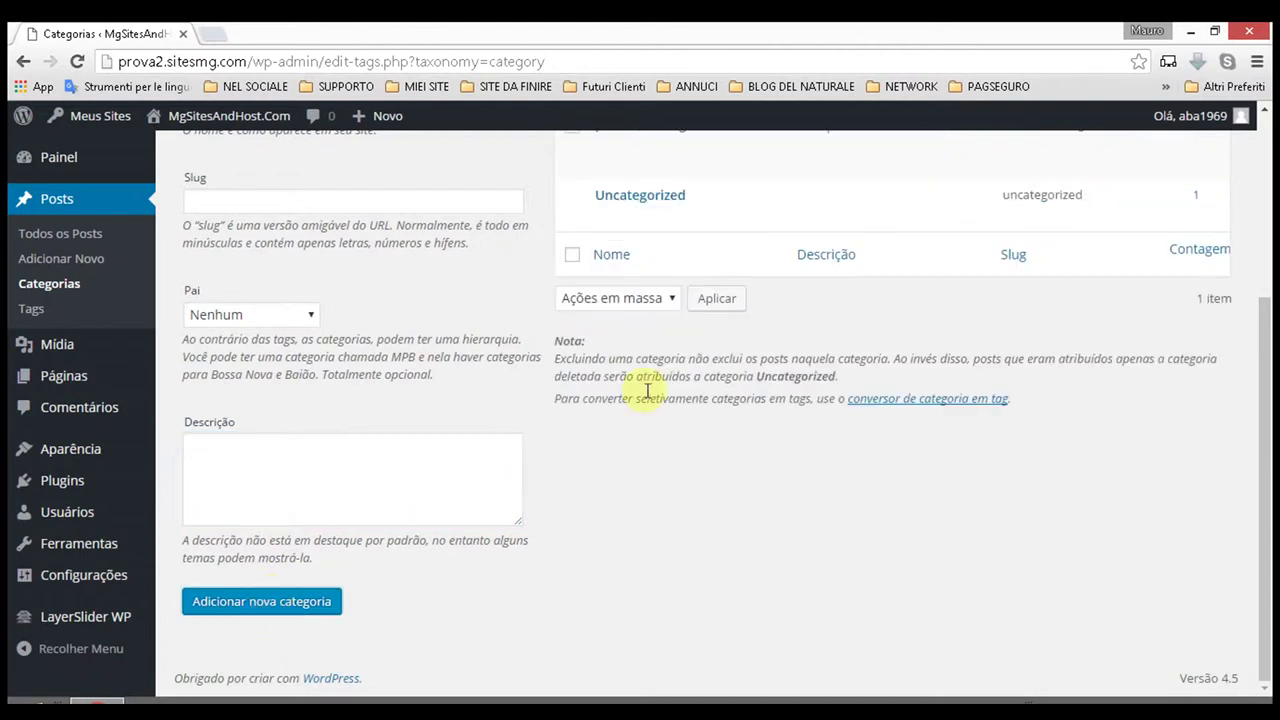
# - Name another new category "srgunda cat" and set "primeira categoria" as its parent
pyautogui.scroll(1, 700, 405)
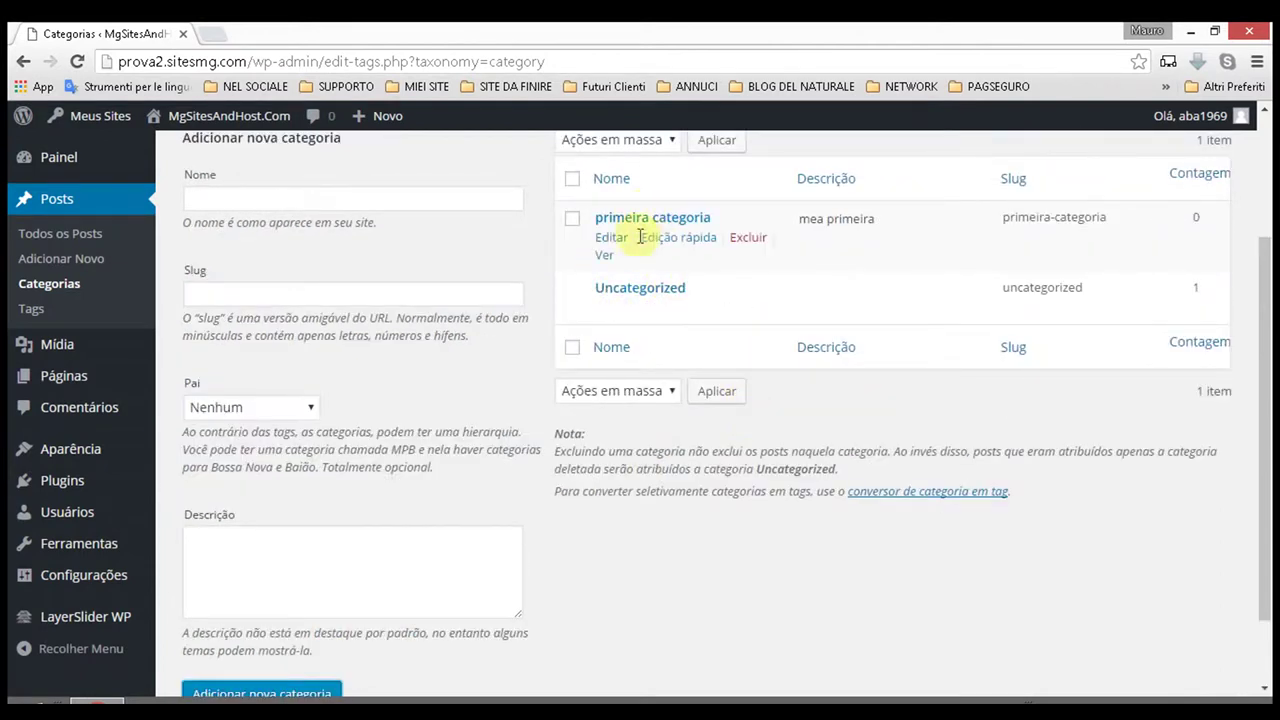
pyautogui.click(256, 204)
pyautogui.write('sr')
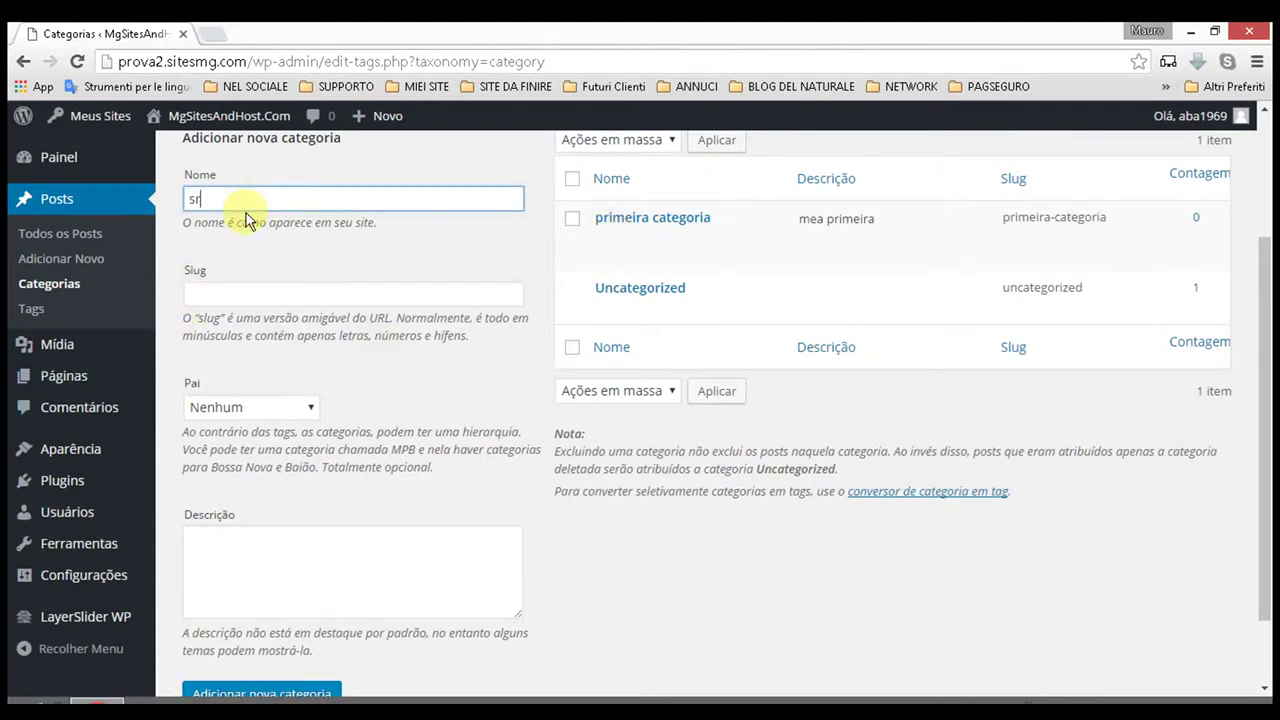
pyautogui.write('gunda cat')
pyautogui.click(310, 408)
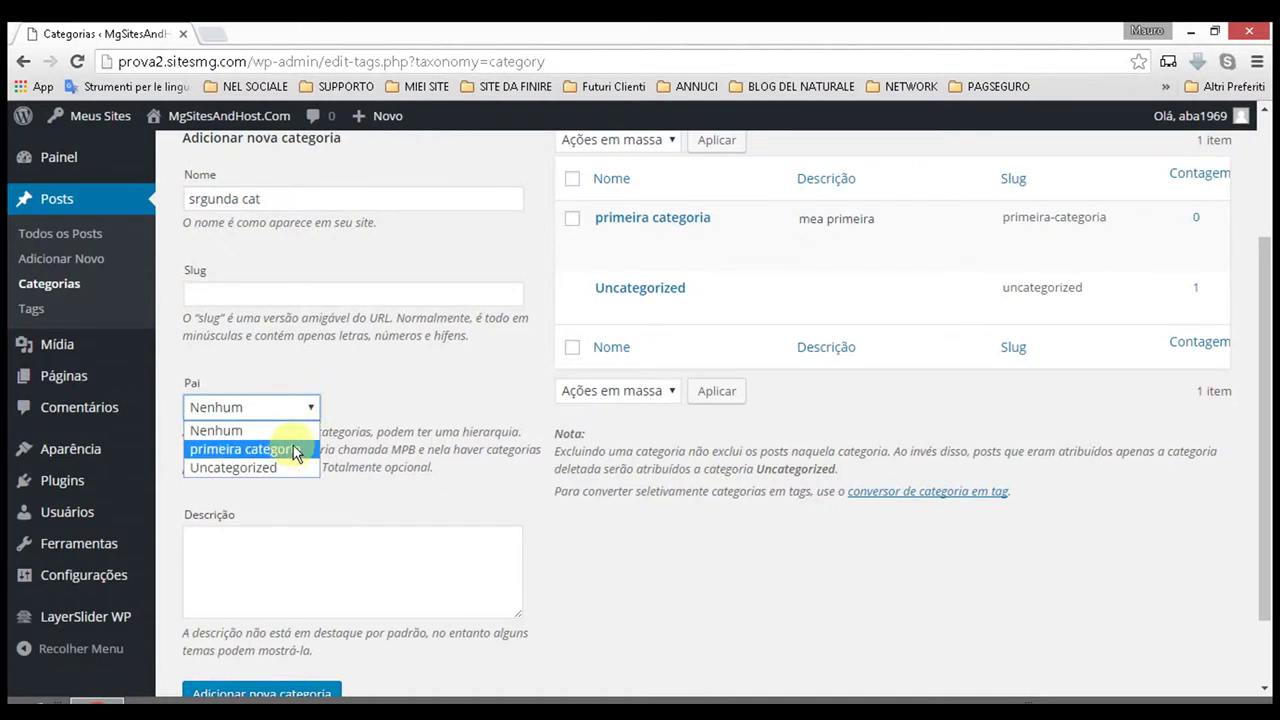
pyautogui.click(228, 458)
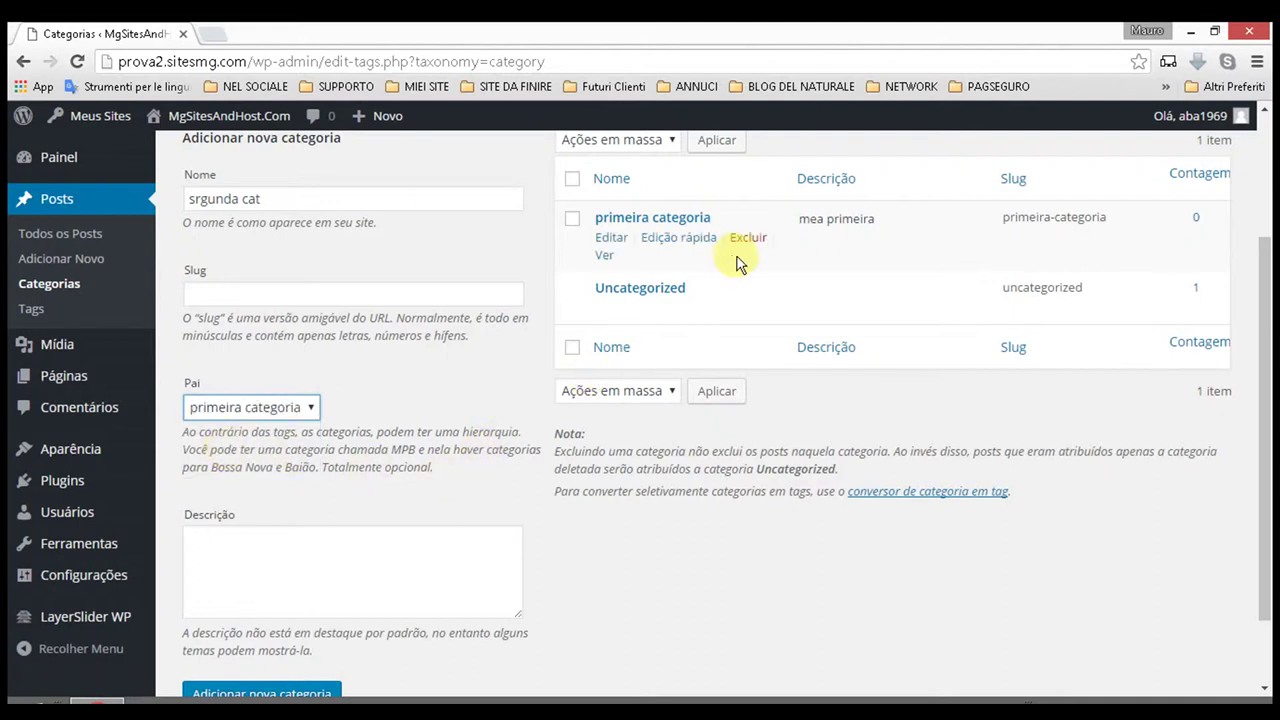
# - Leave the subcategory's slug empty, enter the description "meu" and add the subcategory
pyautogui.click(215, 537)
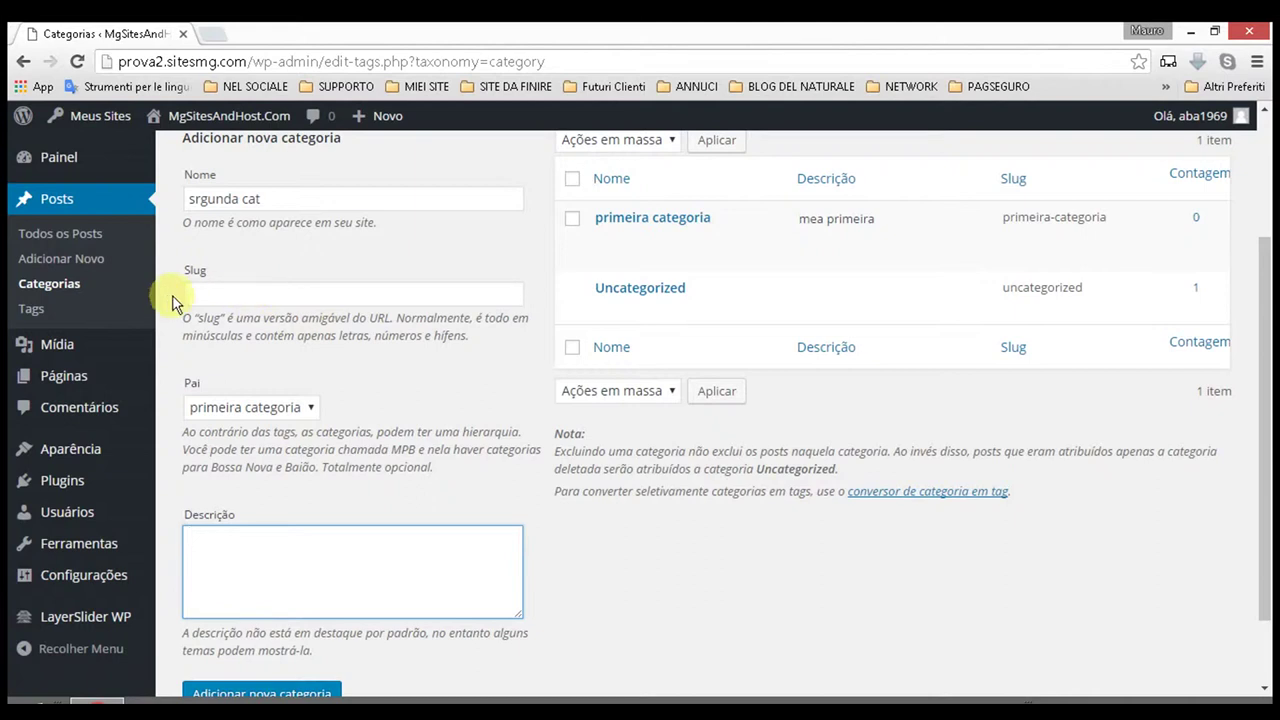
pyautogui.click(284, 289)
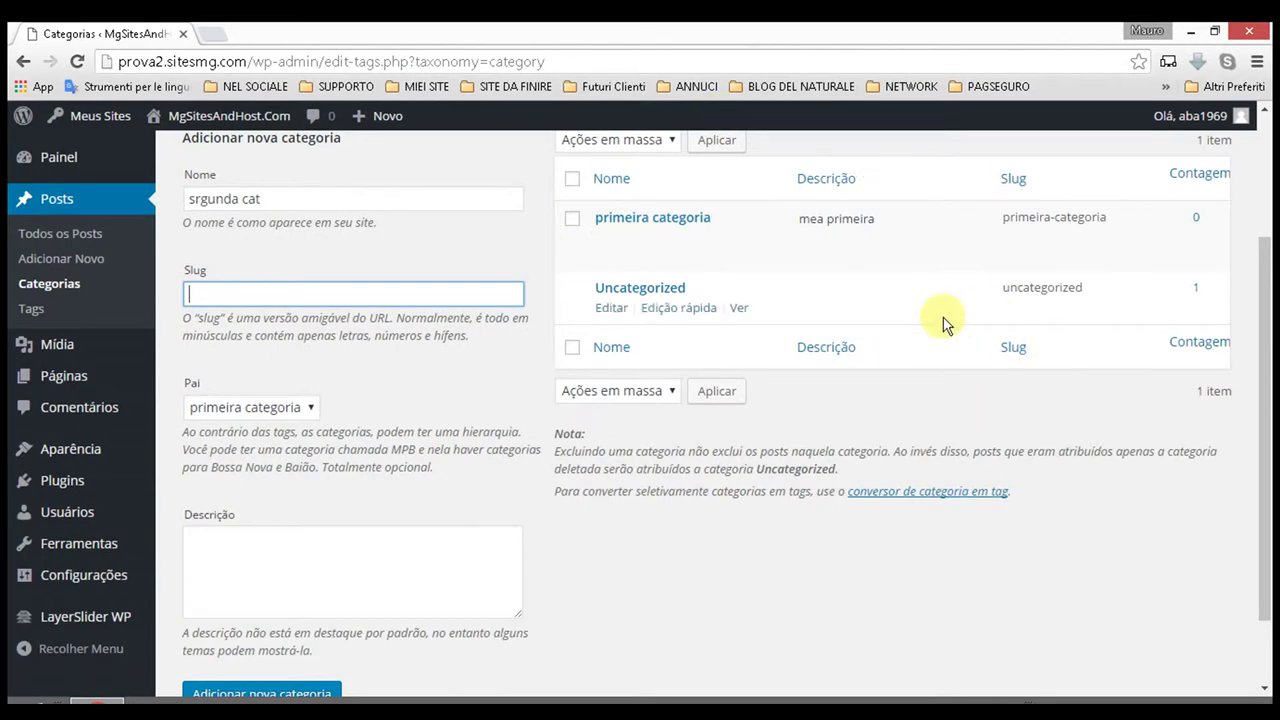
pyautogui.scroll(1, 943, 323)
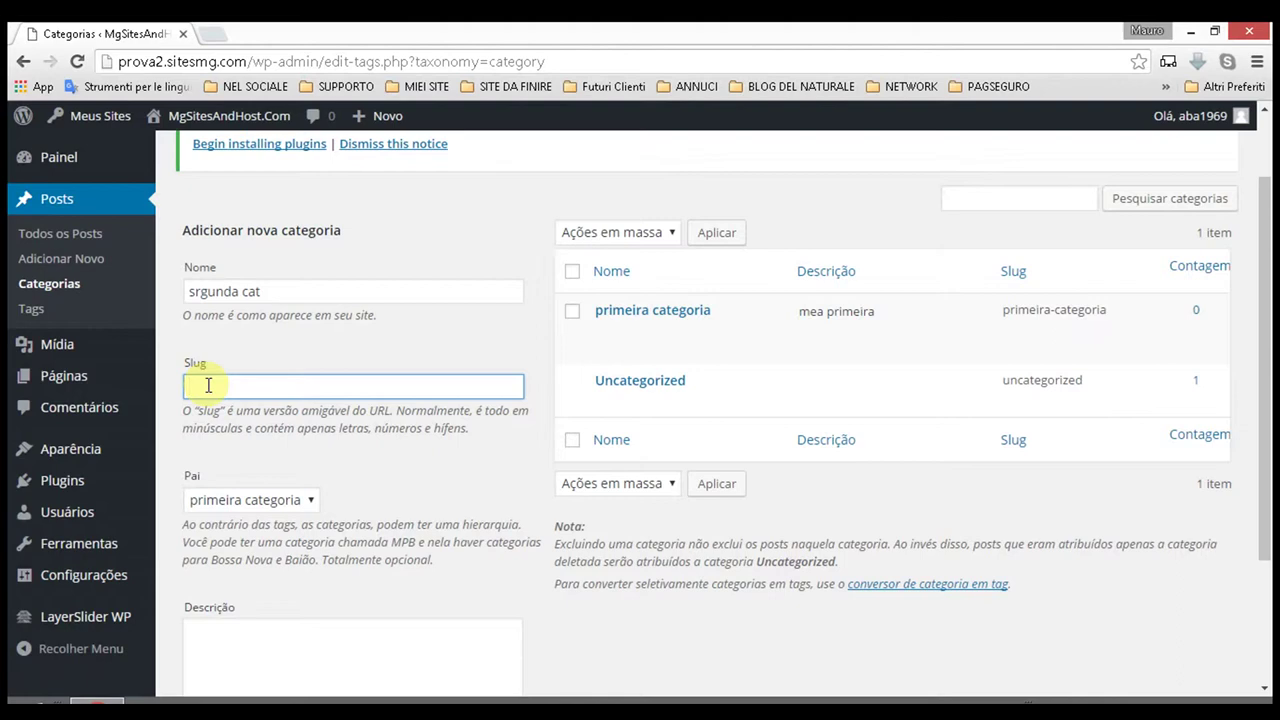
pyautogui.scroll(-2, 208, 385)
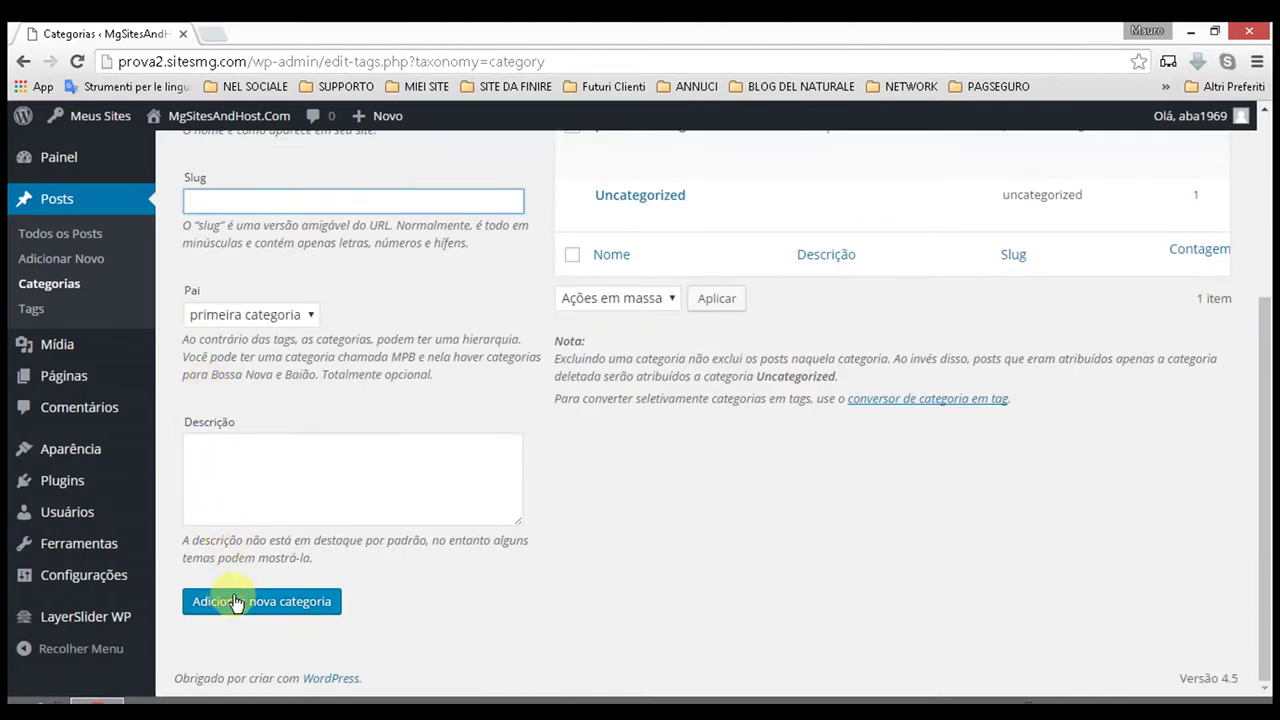
pyautogui.click(237, 449)
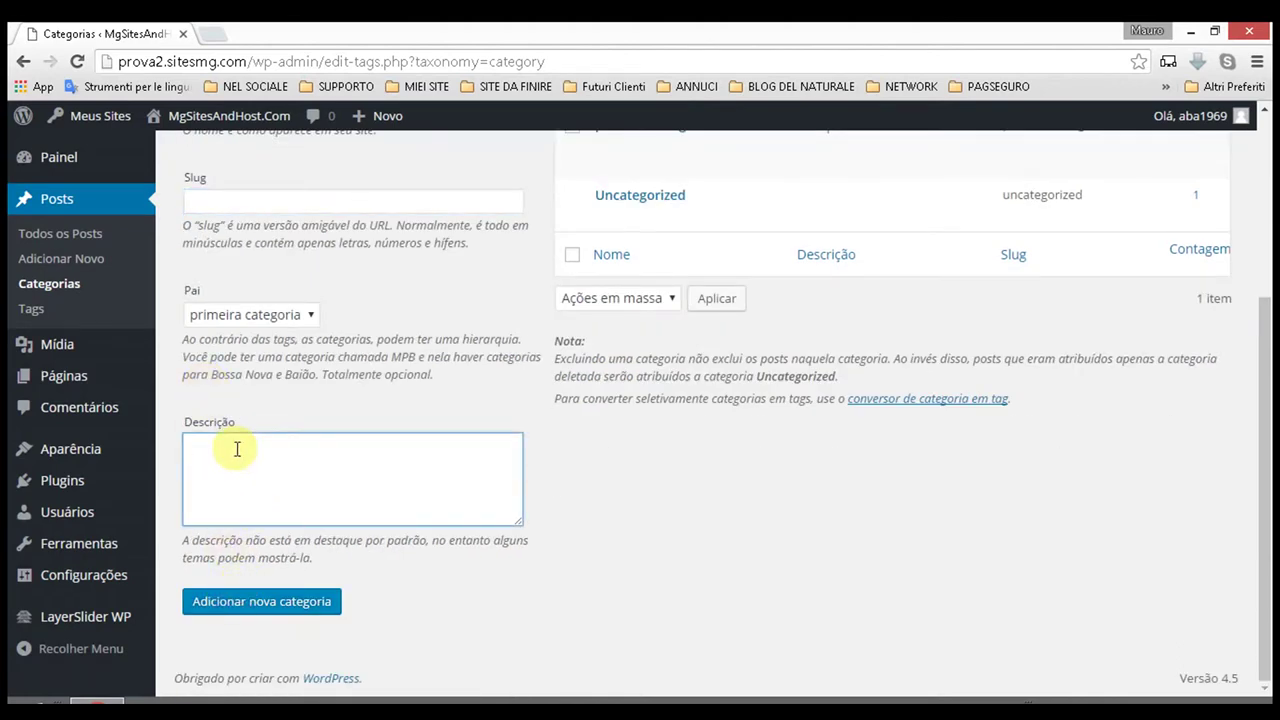
pyautogui.write('meu')
pyautogui.click(284, 610)
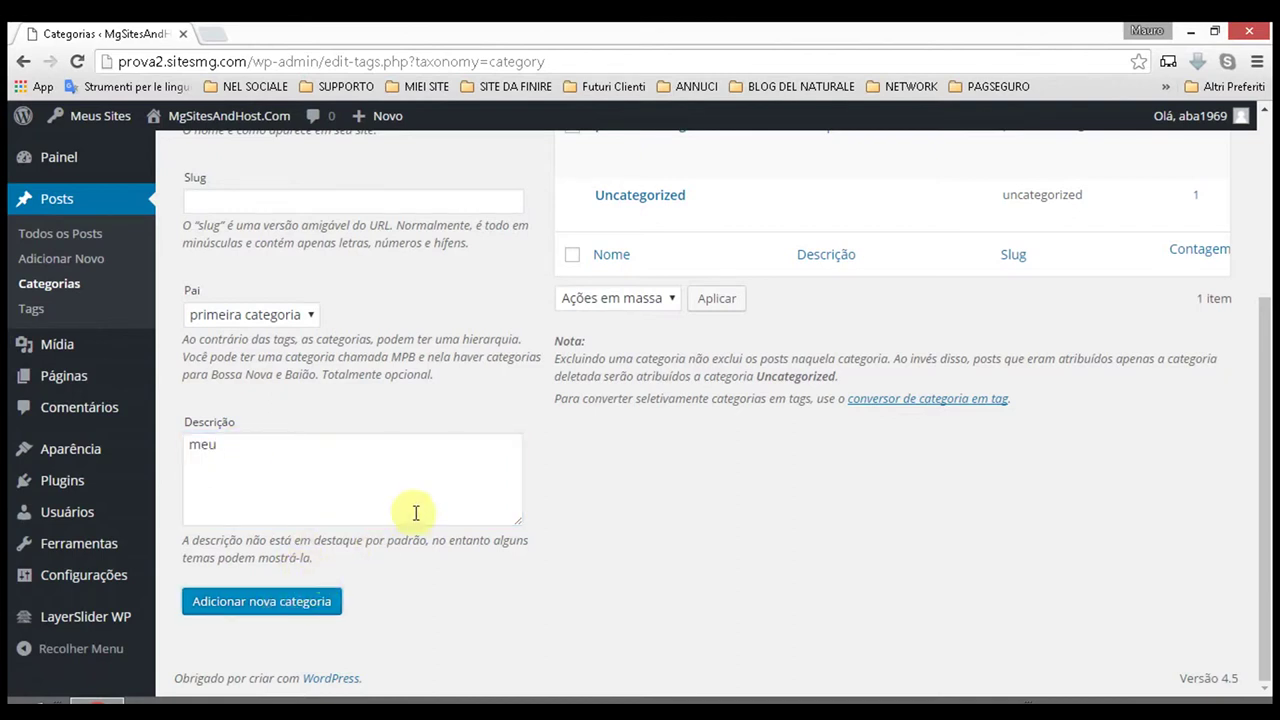
pyautogui.scroll(2, 730, 330)
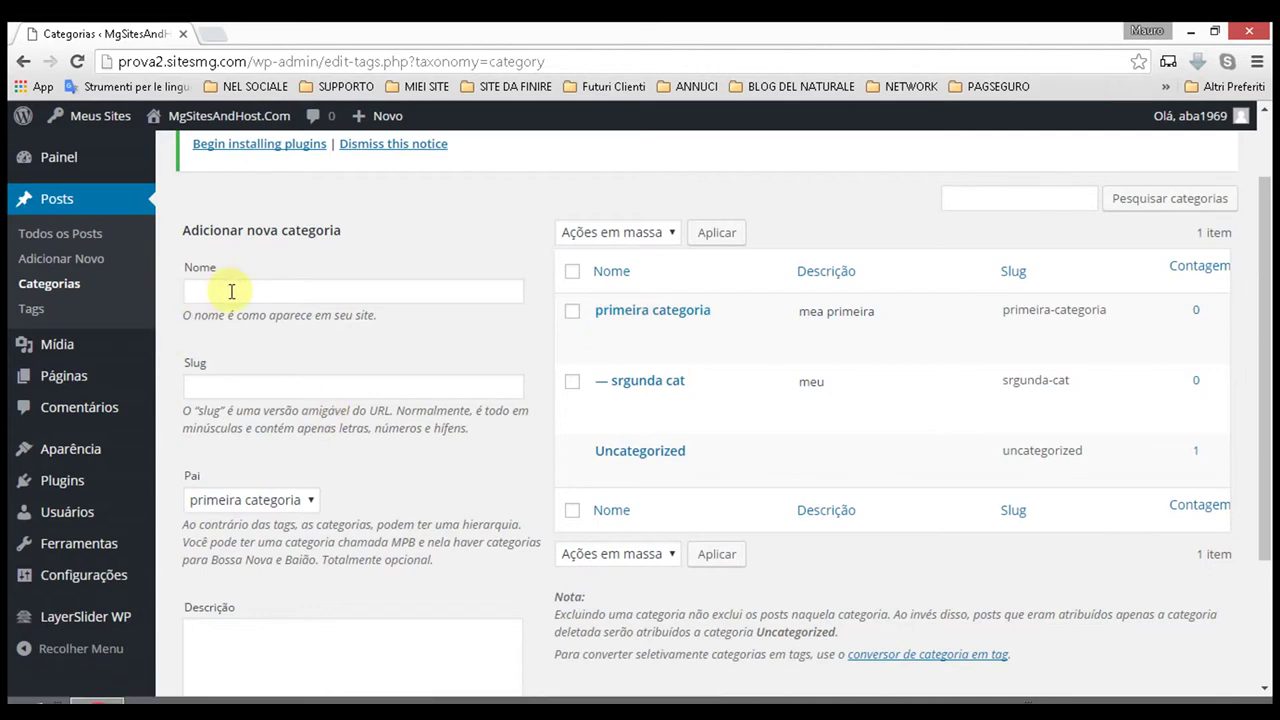
pyautogui.scroll(1, 231, 291)
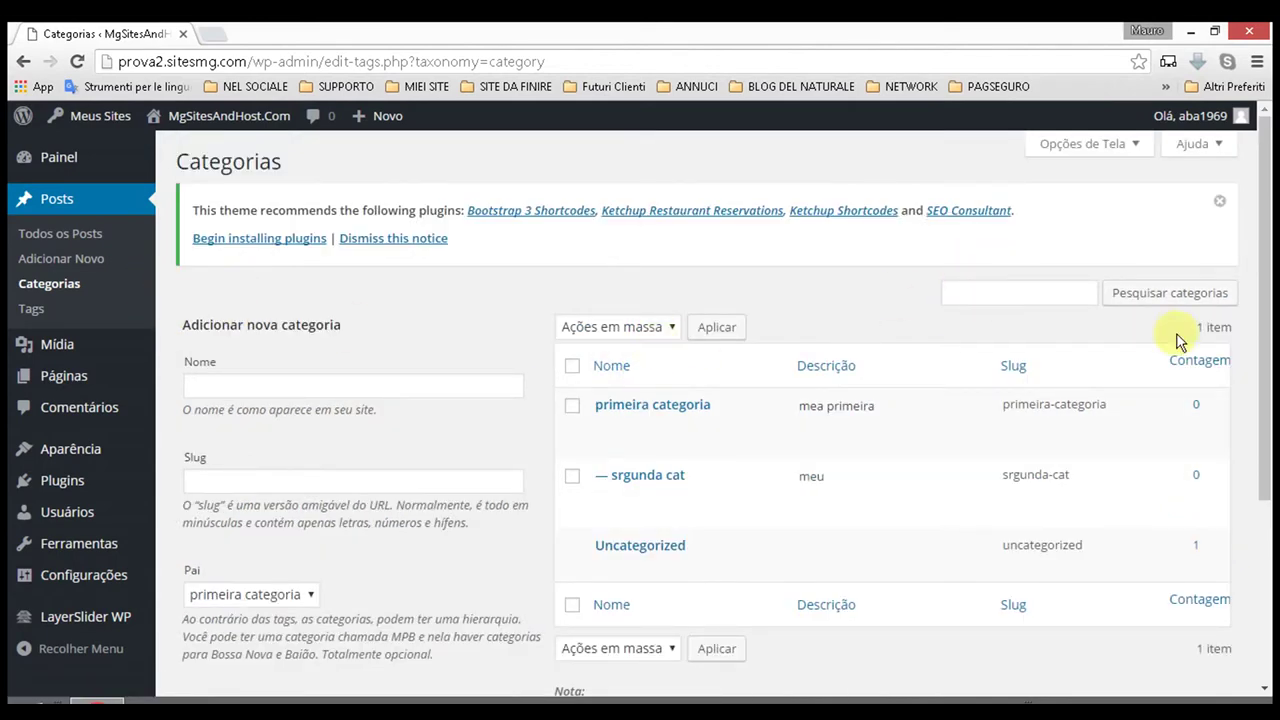
pyautogui.click(1061, 288)
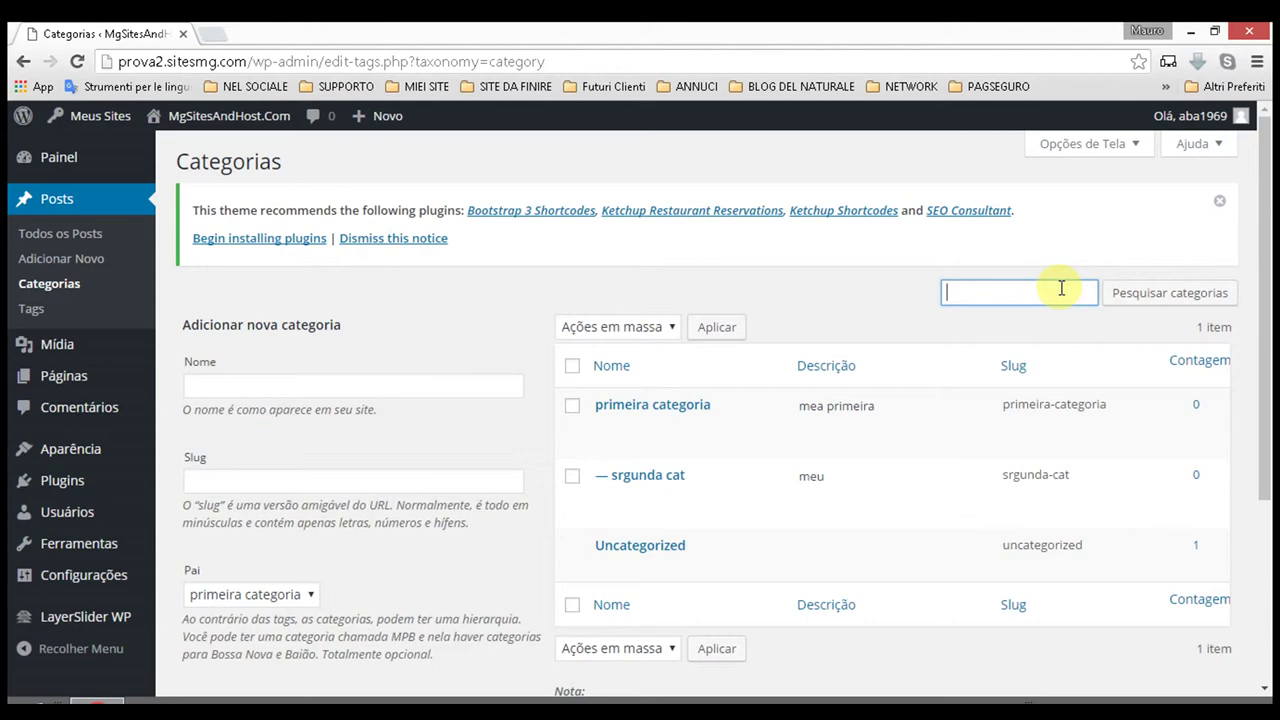
pyautogui.scroll(-3, 369, 418)
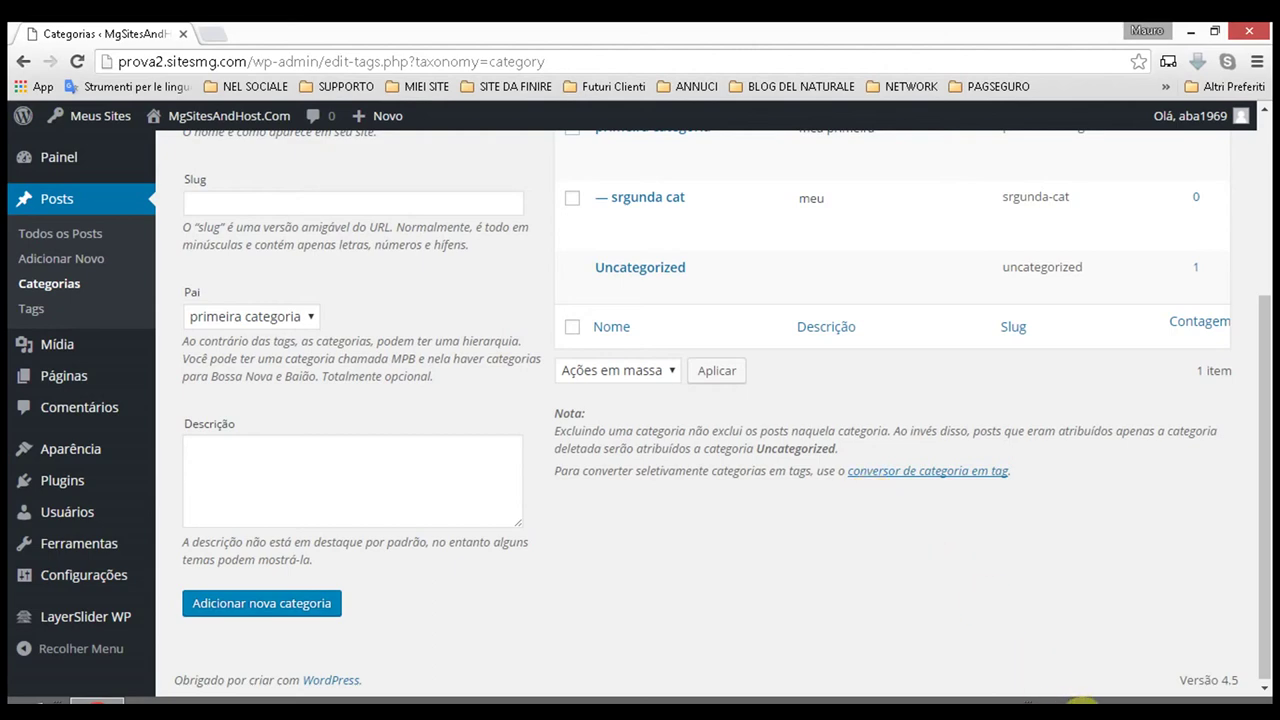
pyautogui.click(1087, 712)
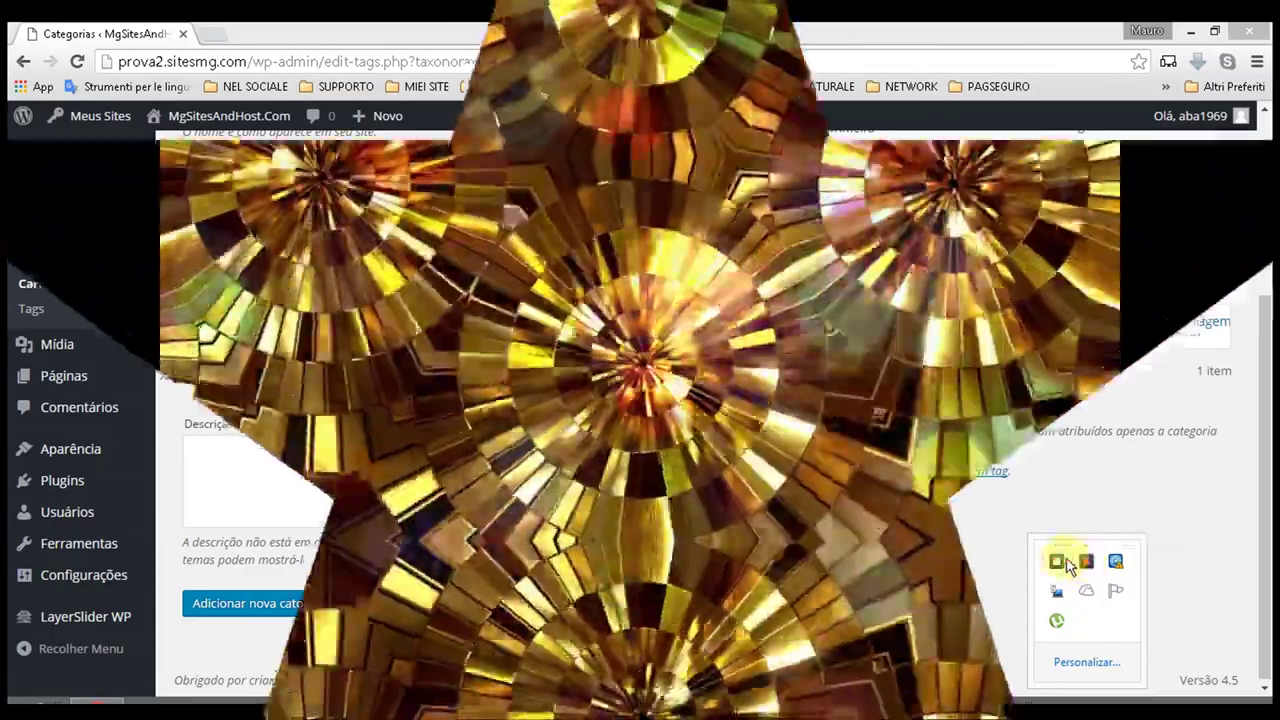